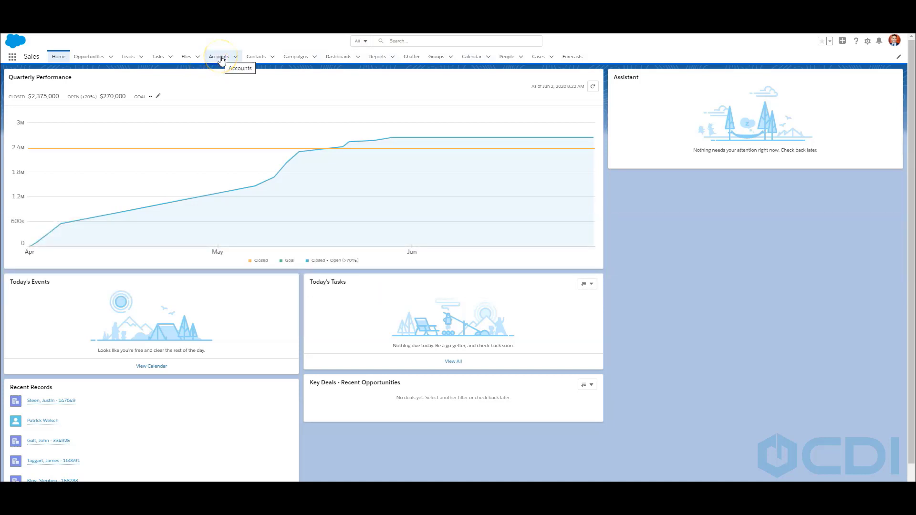
click(219, 57)
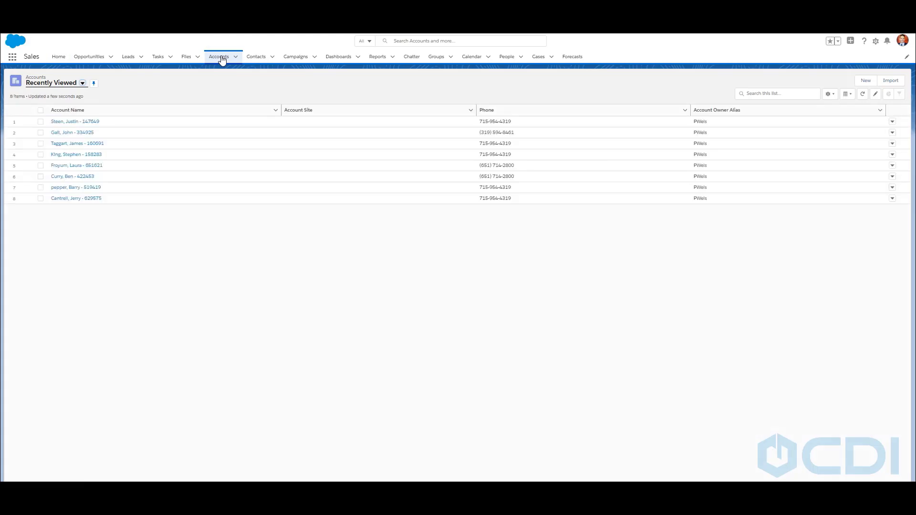
click(74, 122)
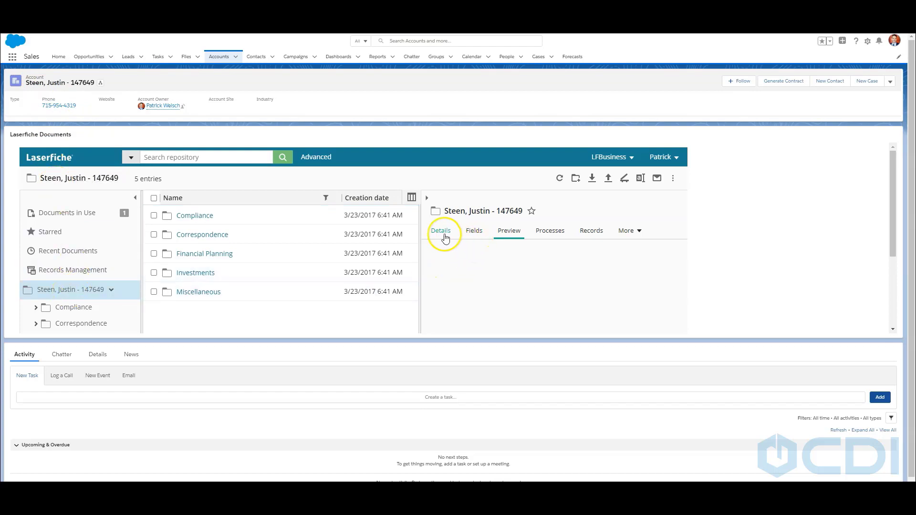
click(509, 231)
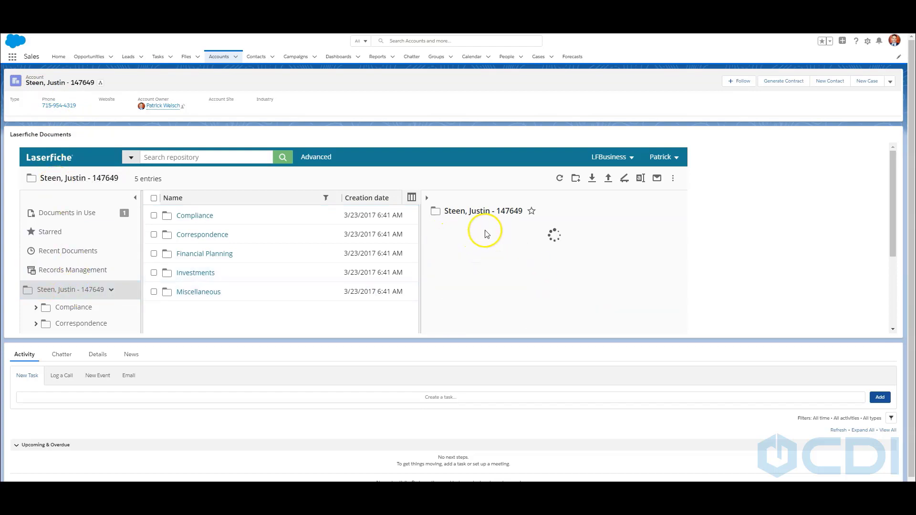
scroll(526, 258, down, 1)
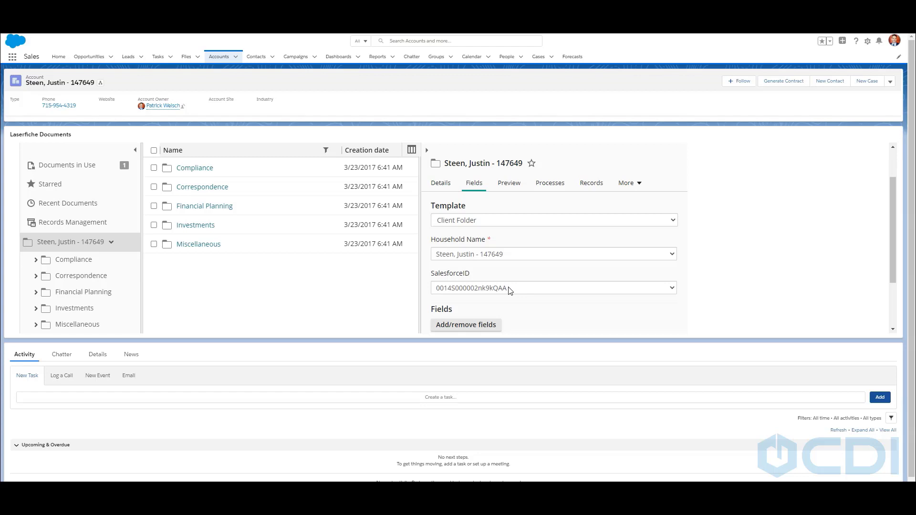
- In the Financial Planning folder, select the New Client Questionnaire to show its Client Files fields
click(75, 294)
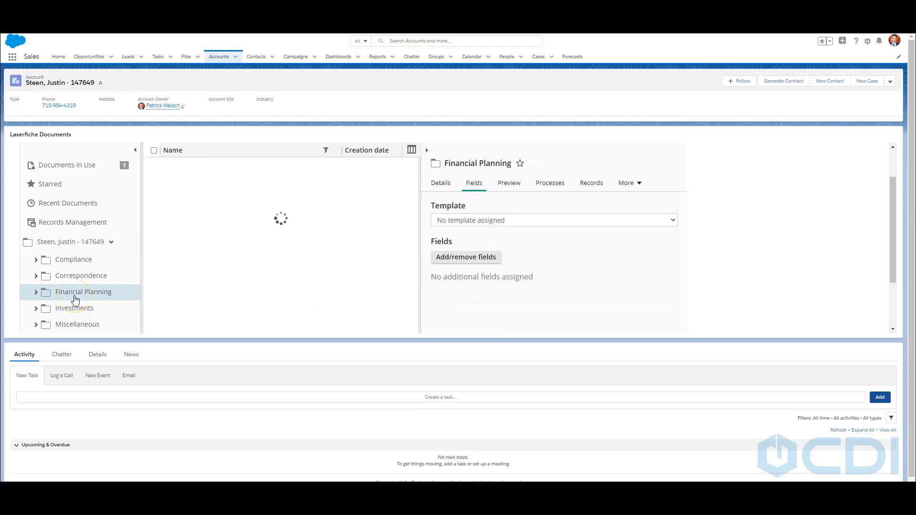
click(308, 171)
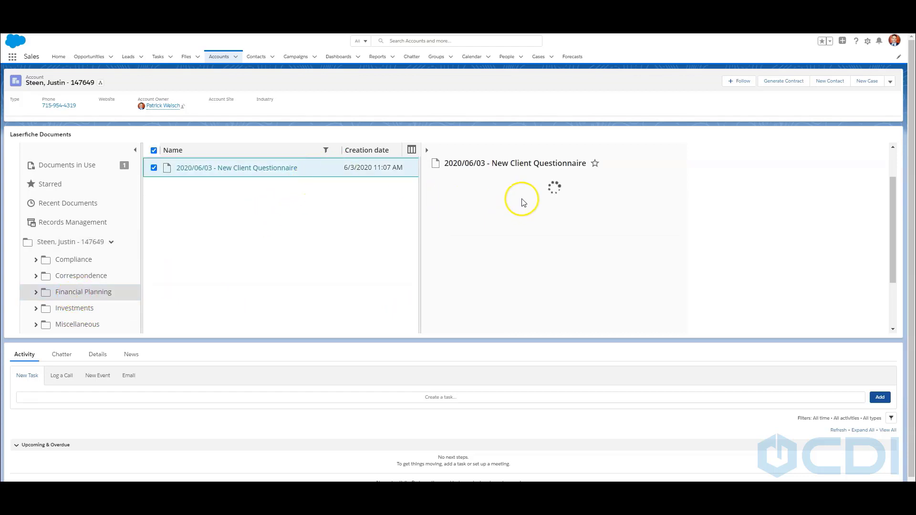
scroll(535, 299, down, 3)
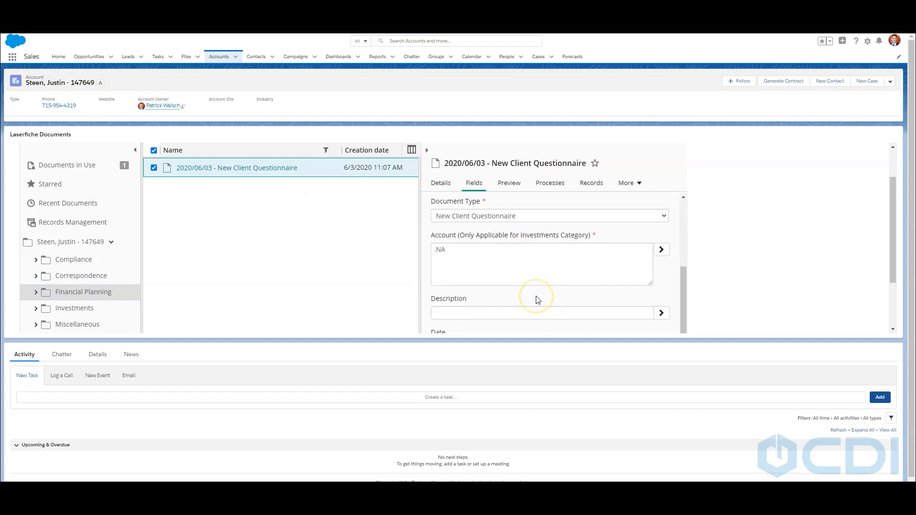
scroll(535, 299, up, 2)
scroll(538, 299, up, 1)
scroll(537, 300, up, 2)
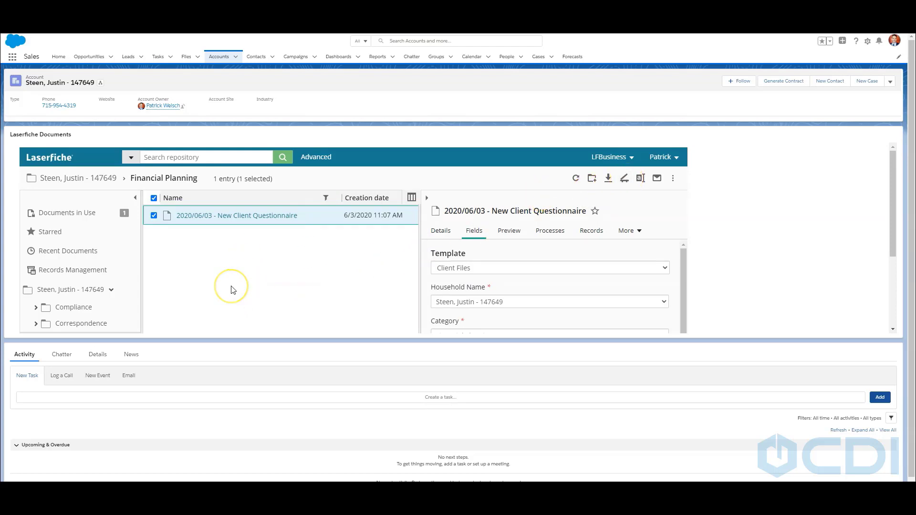
scroll(232, 290, down, 1)
scroll(232, 291, down, 1)
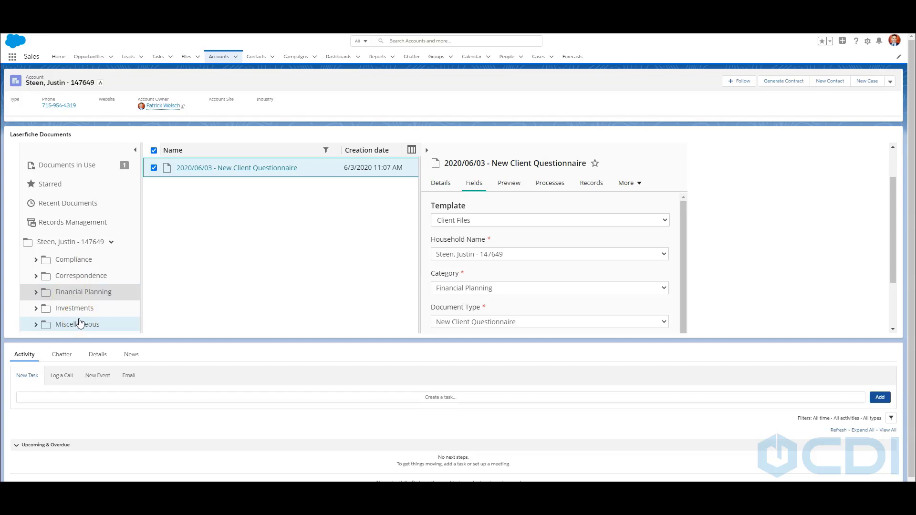
- View the New Client Questionnaire's pages in the Laserfiche document viewer alongside its metadata
click(78, 324)
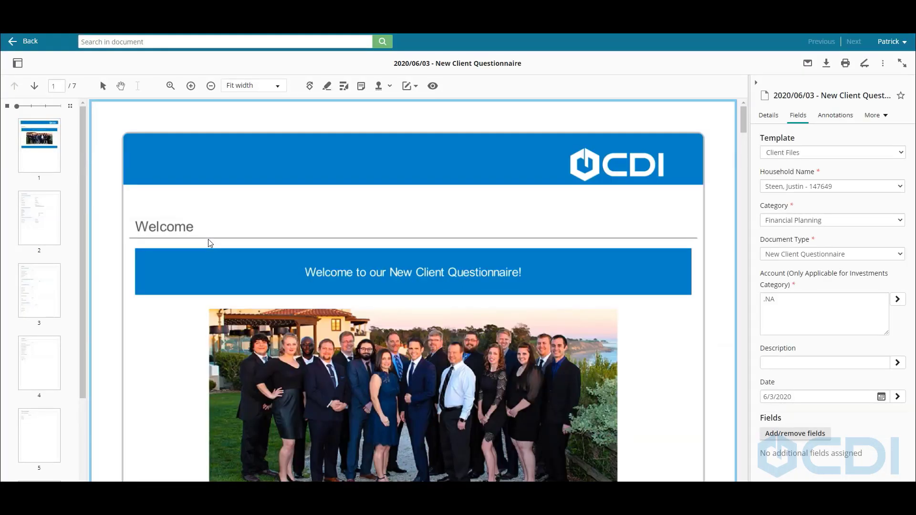
scroll(448, 247, down, 3)
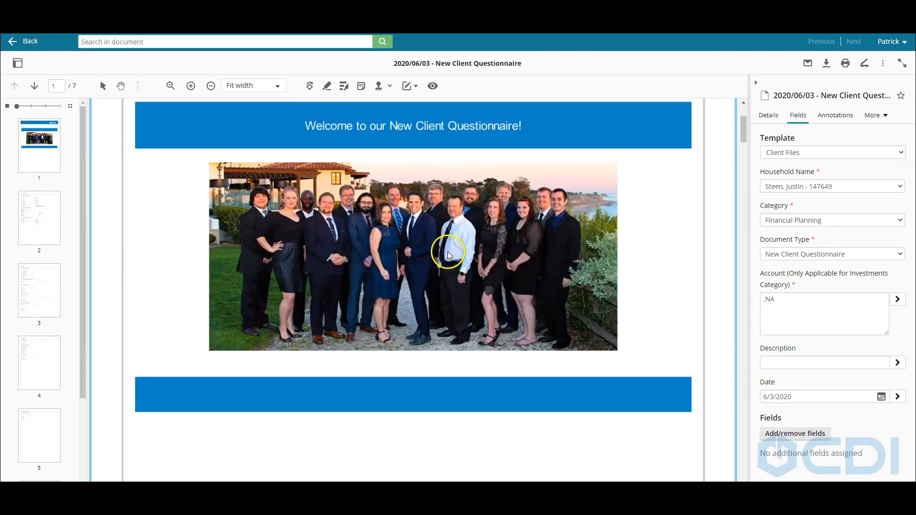
scroll(447, 258, up, 3)
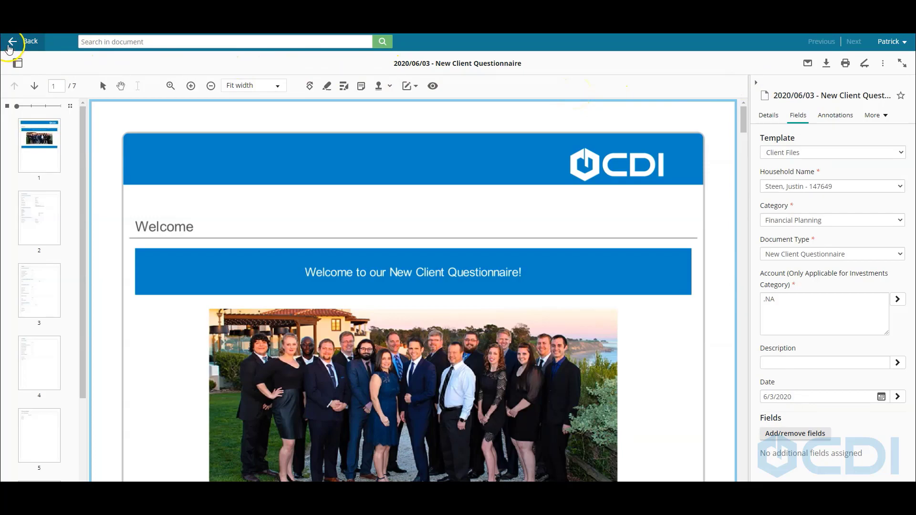
- Close the questionnaire viewer and return to the account's Financial Planning documents
click(13, 42)
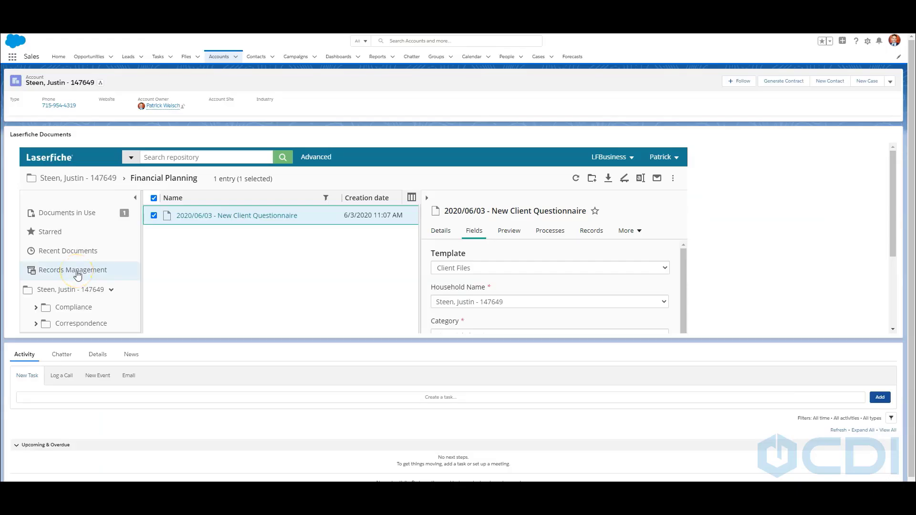